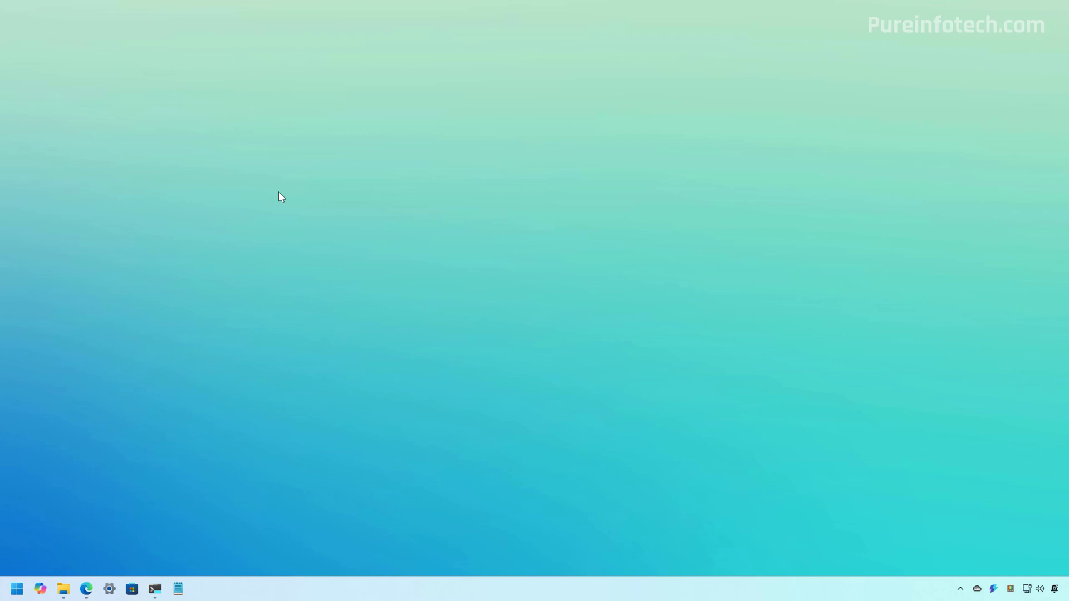
- Bring the minimized Edge window showing uupdump.net back on screen
{"action": "key", "text": "super+3"}
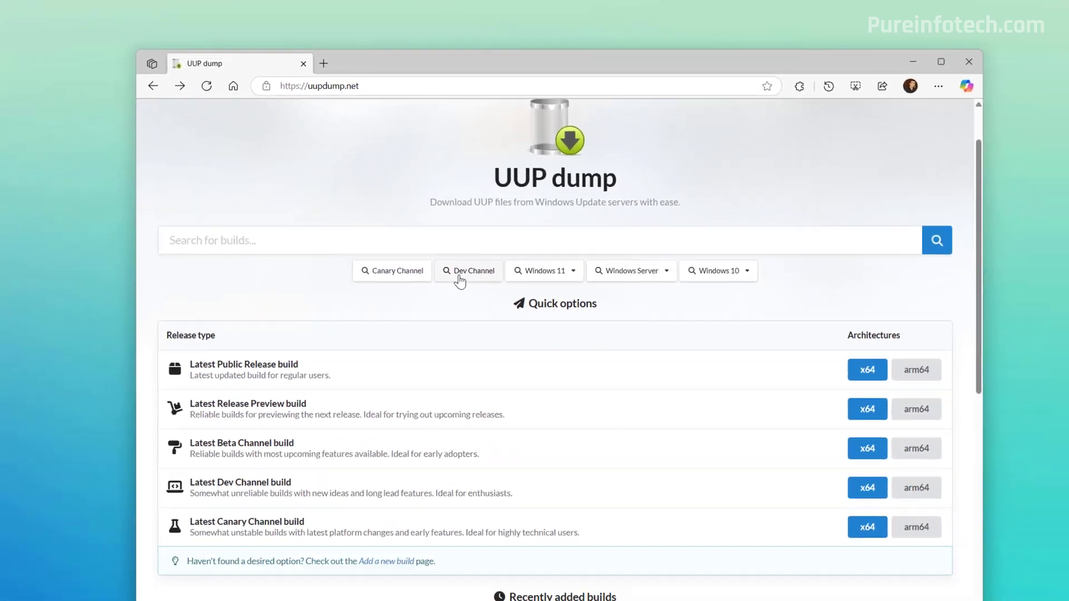
- Run the Dev Channel quick search to list the 247 category:dev builds
{"action": "left_click", "coordinate": [459, 276]}
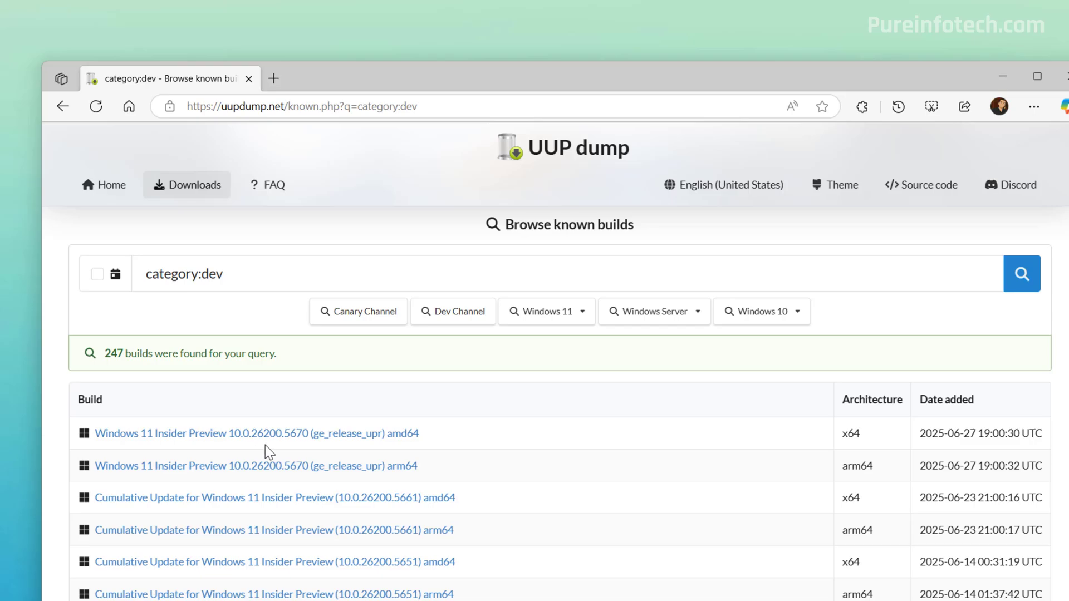
- Save the convert-to-ISO package for build 26200.5670 amd64, English (US), Home and Pro
{"action": "left_click", "coordinate": [280, 434]}
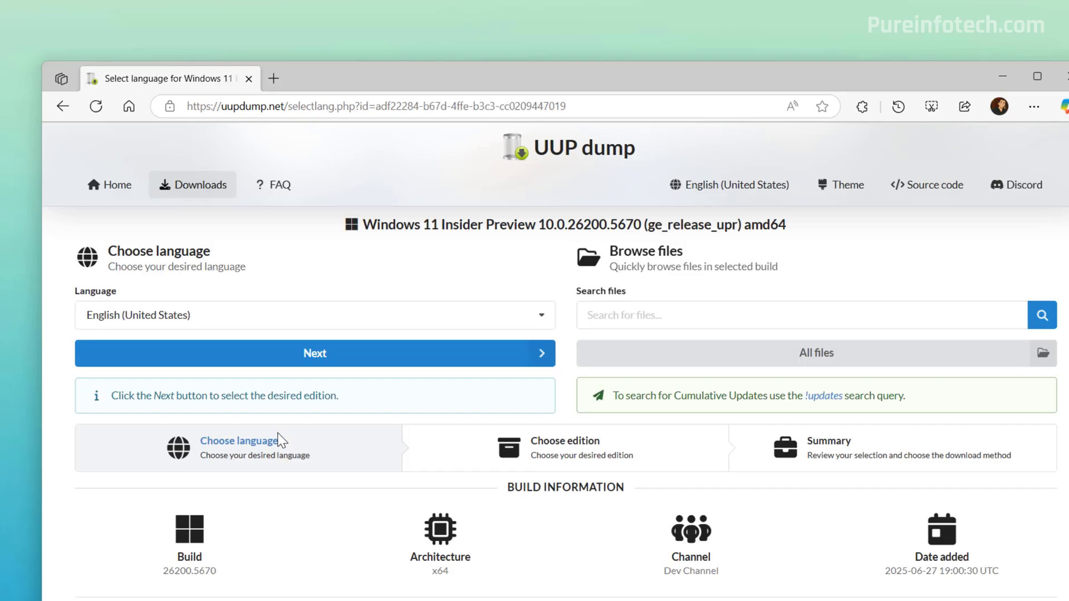
{"action": "left_click", "coordinate": [288, 362]}
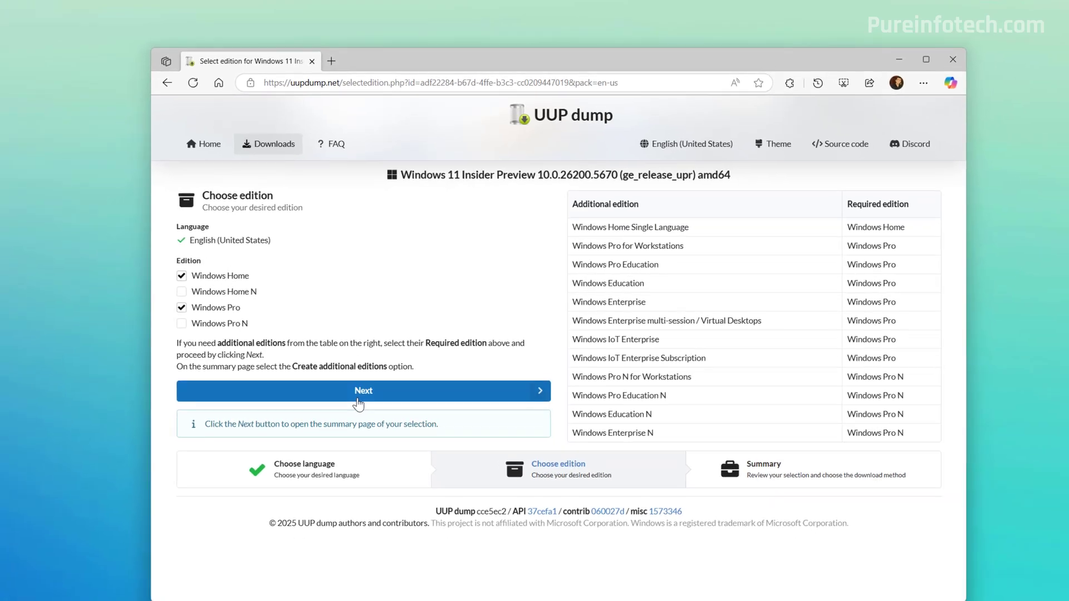
{"action": "left_click", "coordinate": [306, 509]}
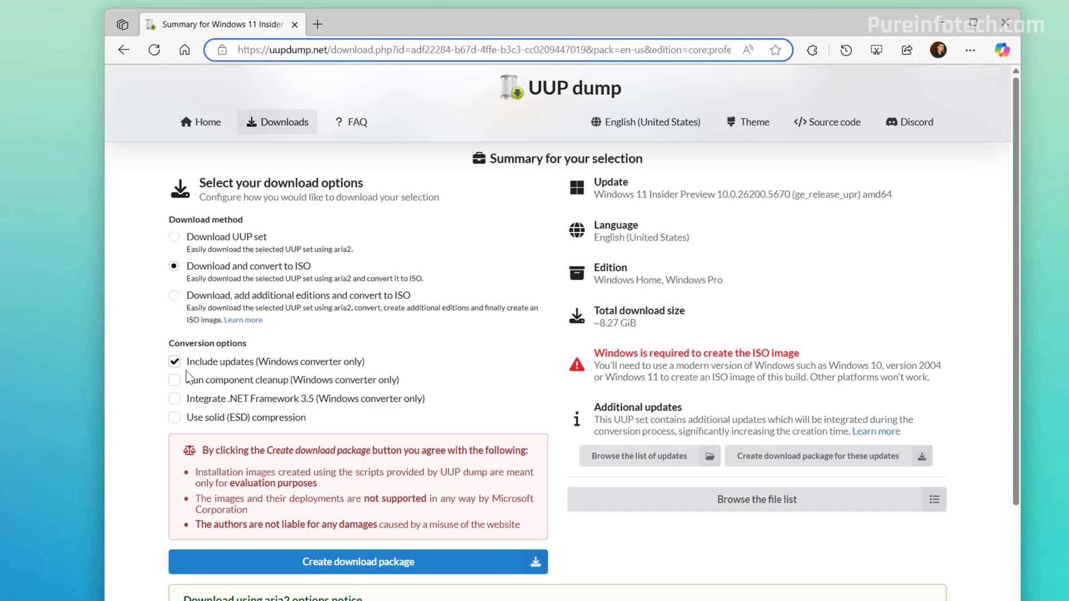
{"action": "left_click", "coordinate": [358, 565]}
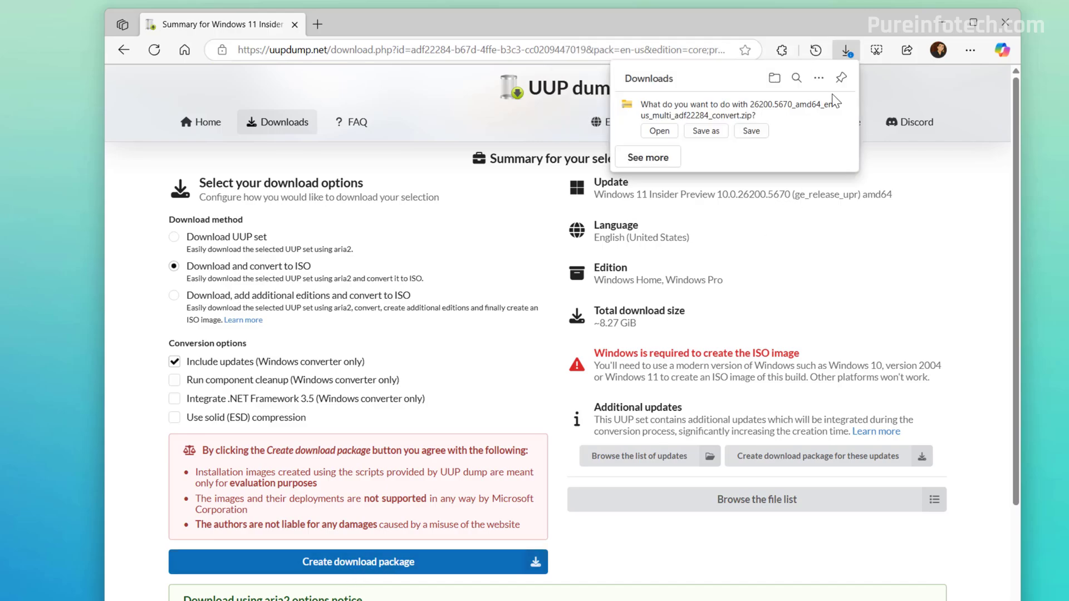
{"action": "left_click", "coordinate": [750, 131]}
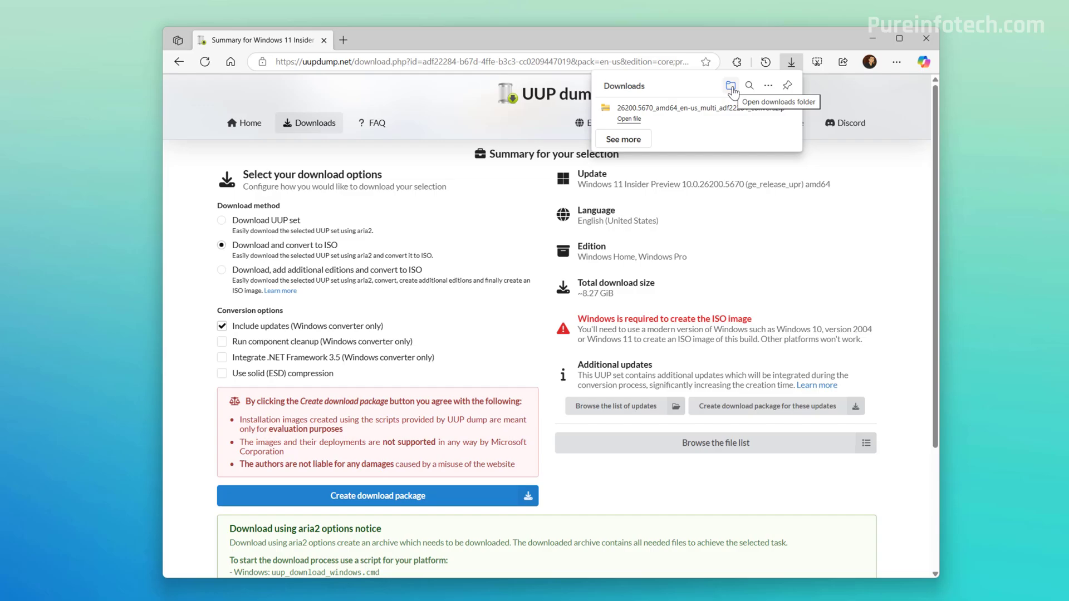
- Extract the downloaded UUP dump zip to its suggested folder in Downloads
{"action": "left_click", "coordinate": [775, 80]}
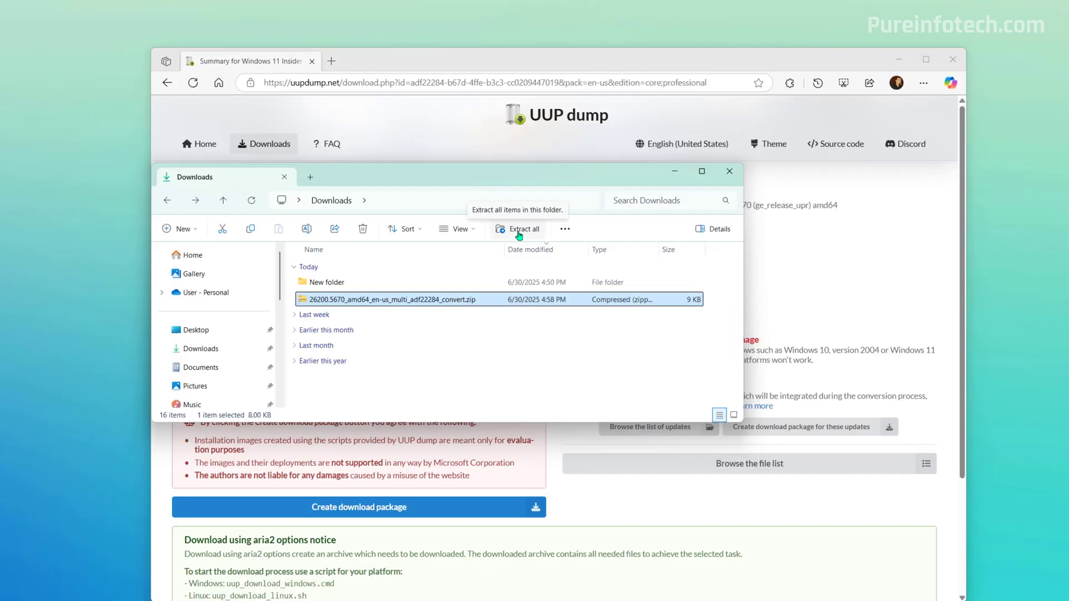
{"action": "left_click", "coordinate": [519, 231]}
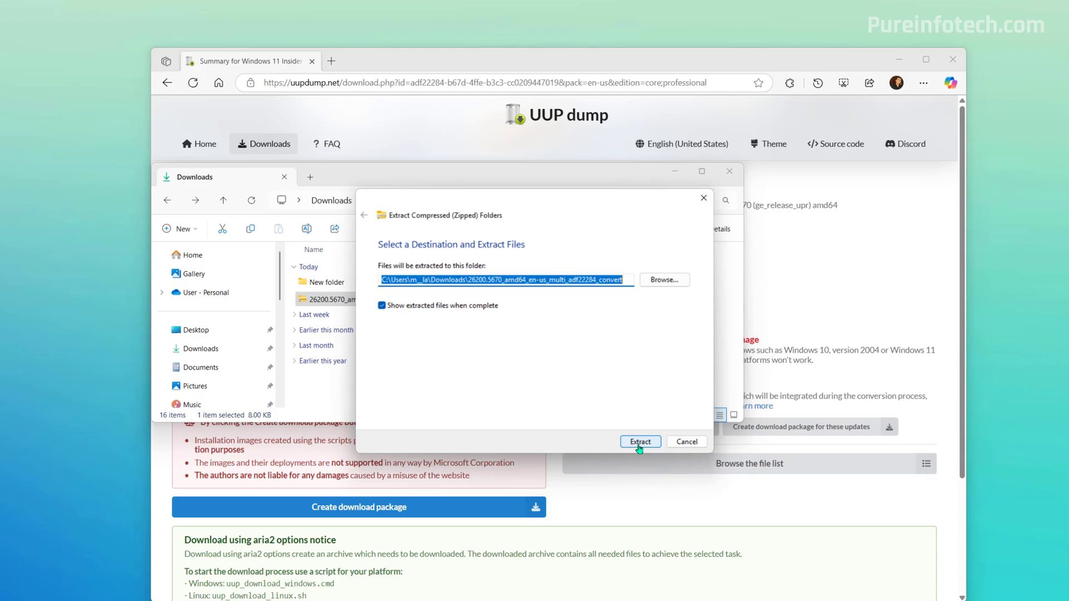
{"action": "left_click", "coordinate": [639, 445]}
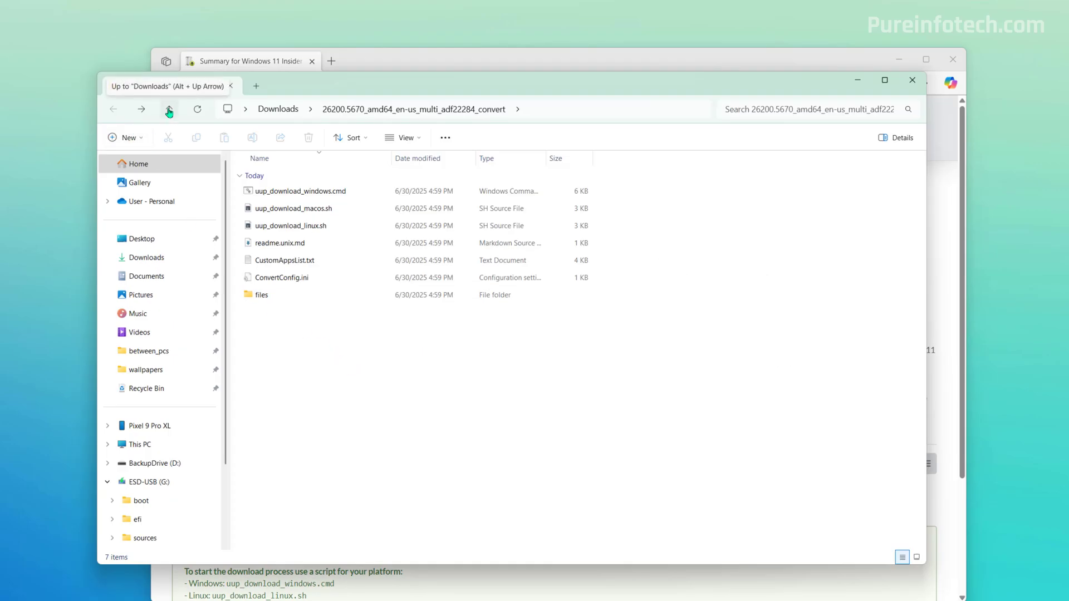
- Rename the extracted folder to '25h2' and open it
{"action": "left_click", "coordinate": [169, 112]}
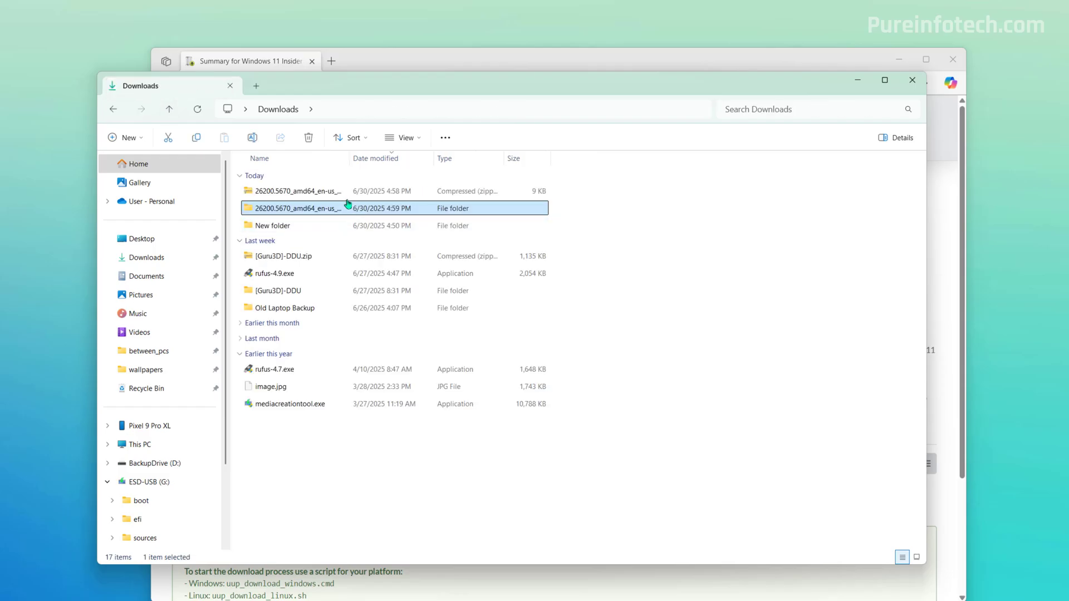
{"action": "right_click", "coordinate": [290, 214]}
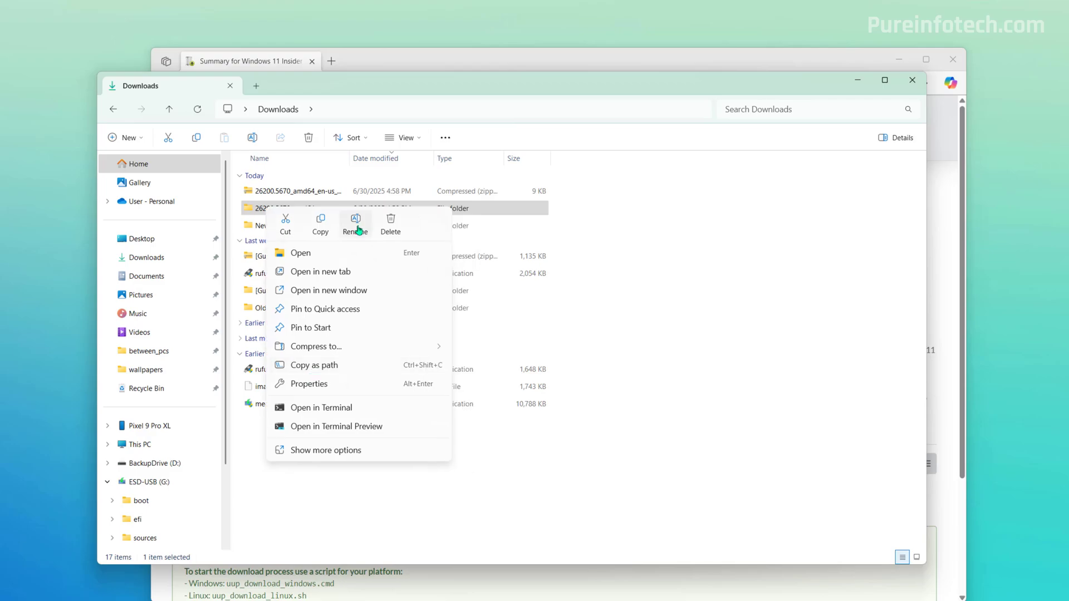
{"action": "left_click", "coordinate": [355, 225]}
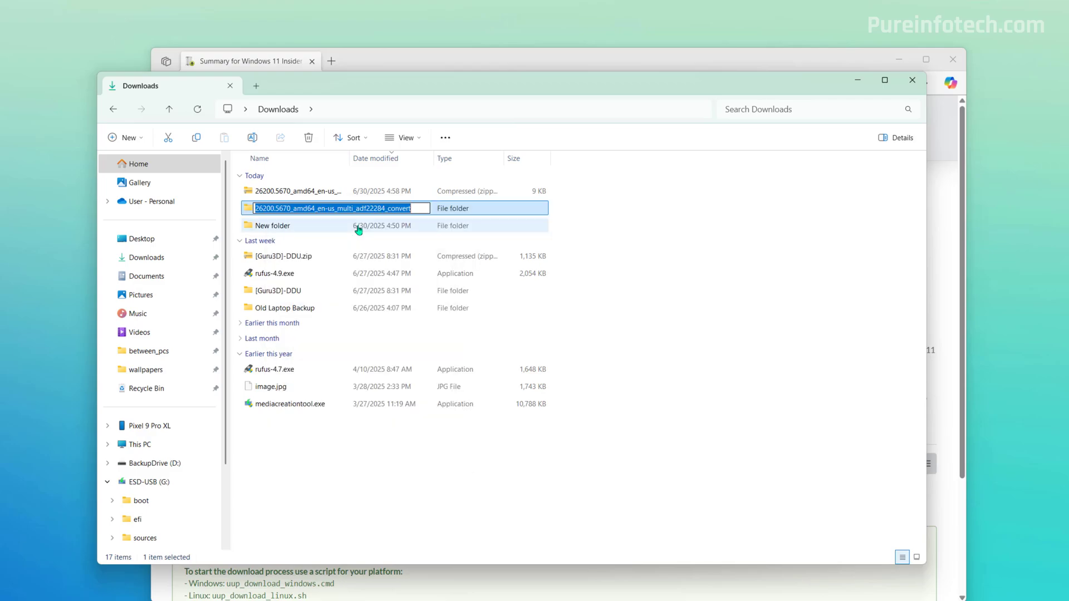
{"action": "type", "text": "25"}
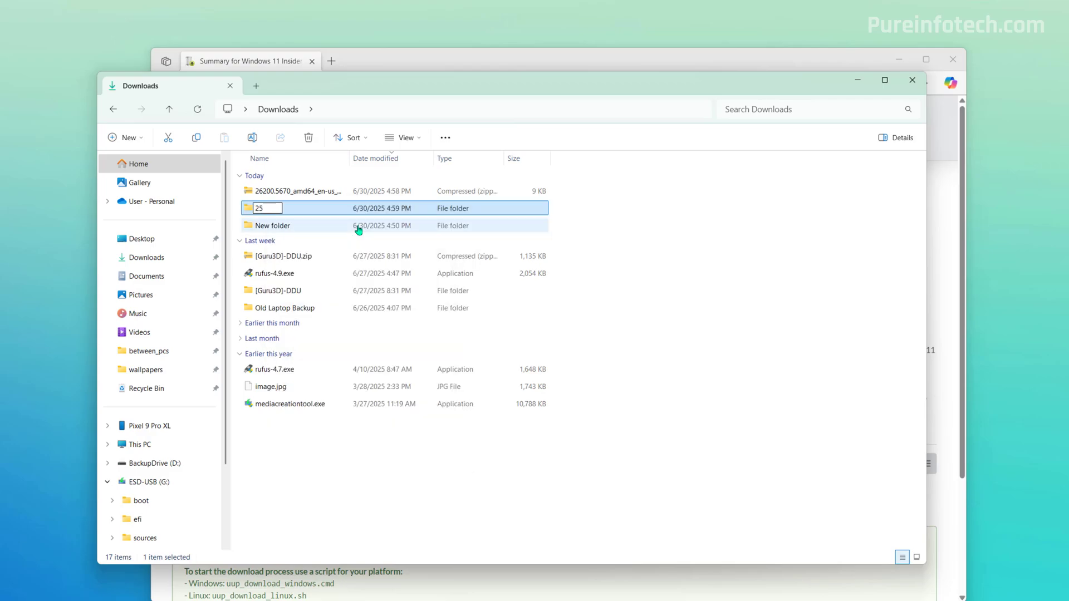
{"action": "type", "text": "h2"}
{"action": "key", "text": "Return"}
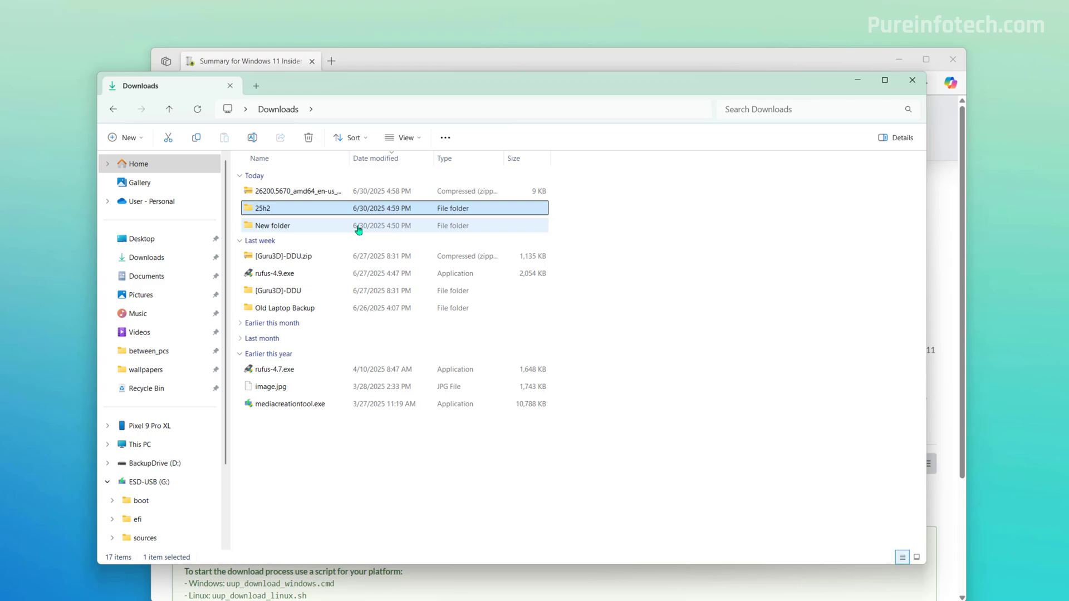
{"action": "double_click", "coordinate": [306, 210]}
- Run uup_download_windows.cmd as administrator past SmartScreen so it downloads the UUP files
{"action": "left_click", "coordinate": [312, 280]}
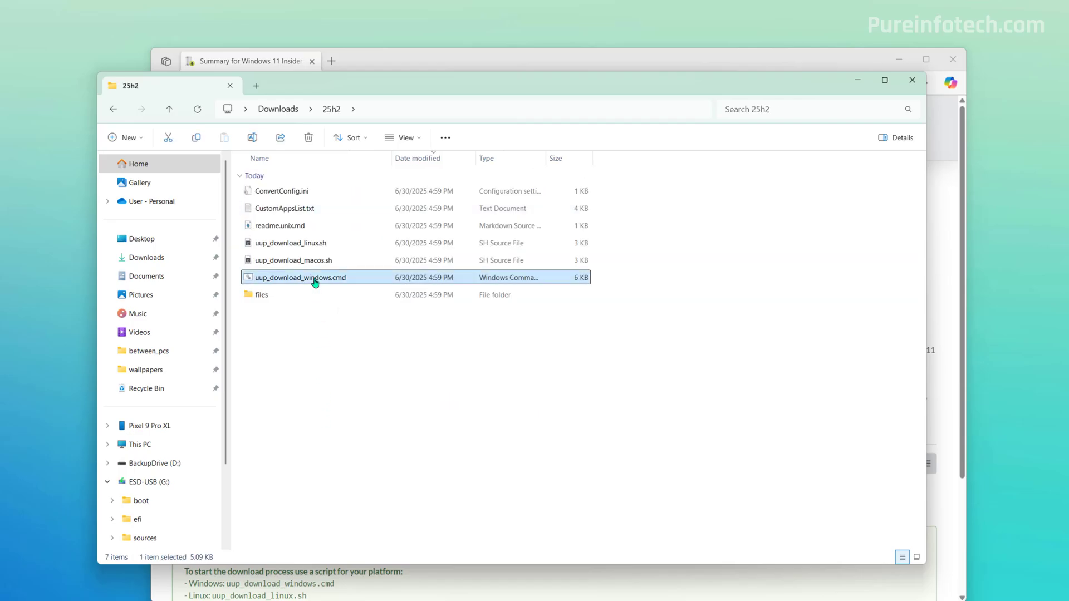
{"action": "right_click", "coordinate": [315, 281]}
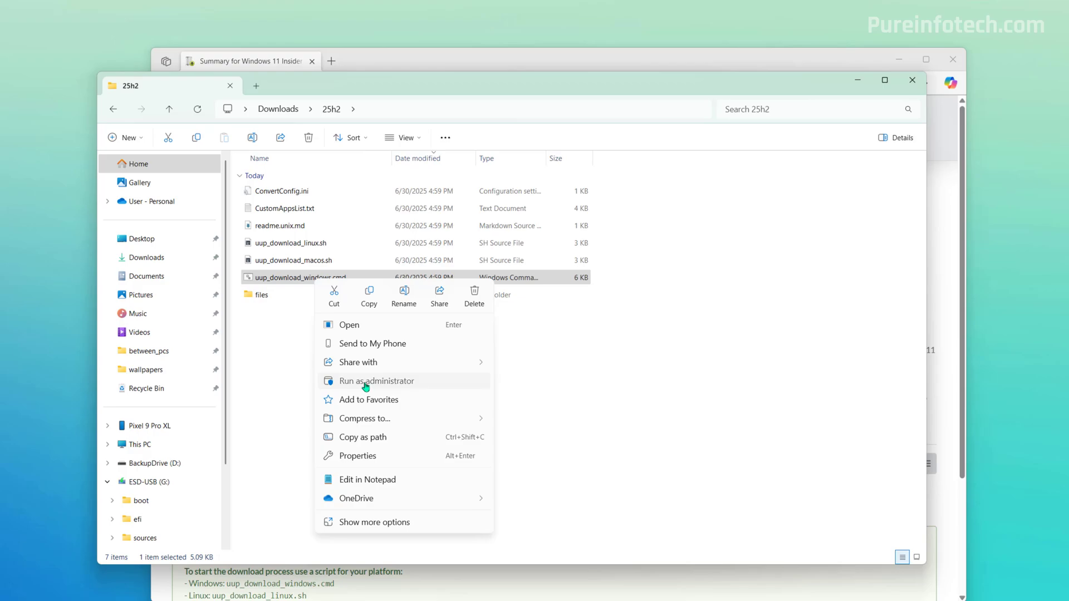
{"action": "left_click", "coordinate": [365, 387]}
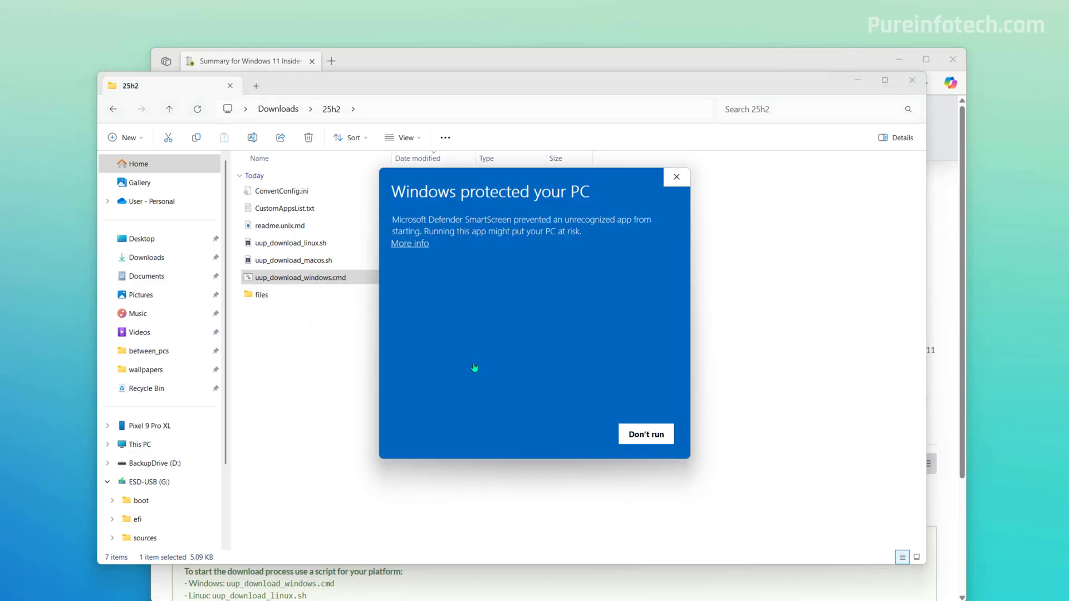
{"action": "left_click", "coordinate": [411, 245]}
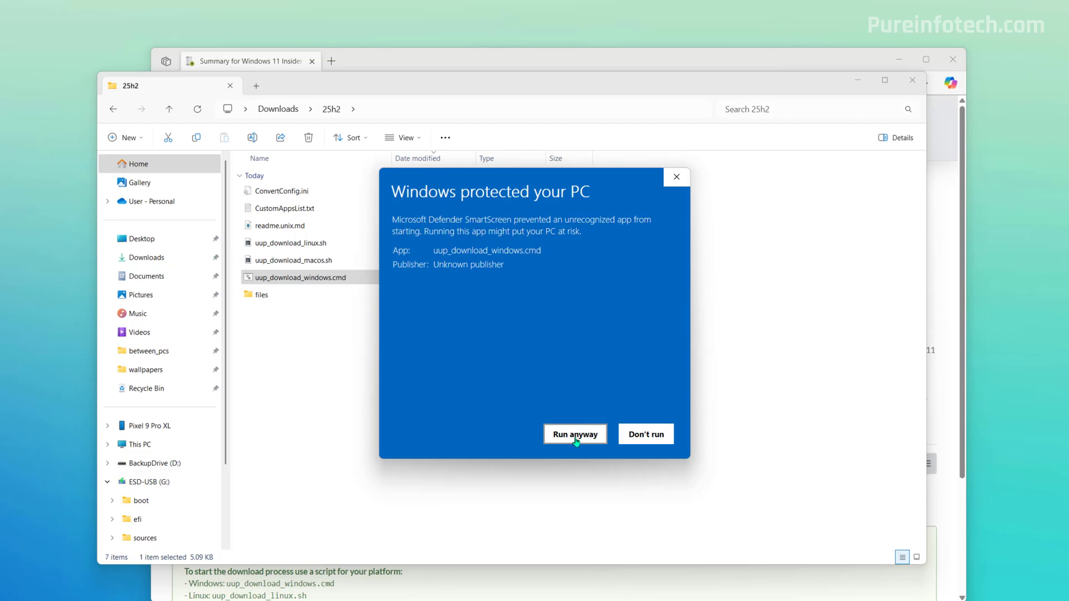
{"action": "left_click", "coordinate": [576, 435]}
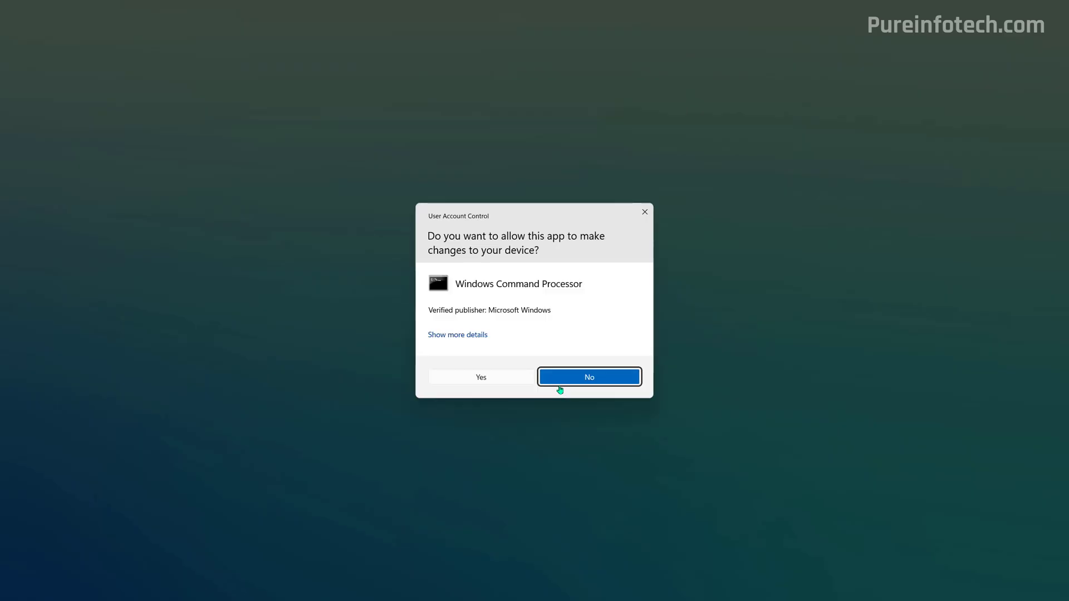
{"action": "left_click", "coordinate": [513, 382]}
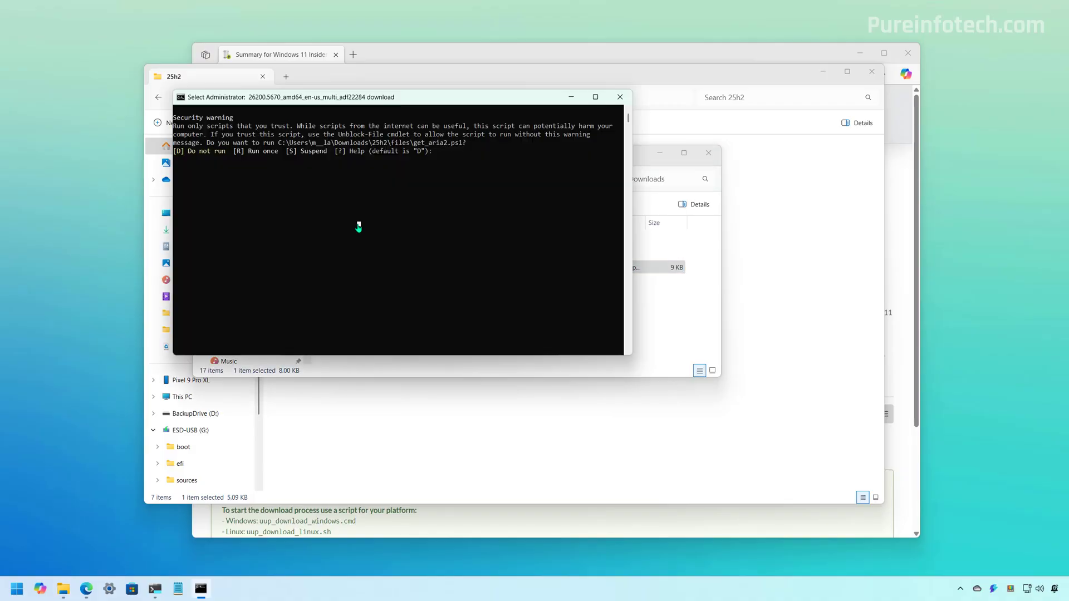
{"action": "type", "text": "R"}
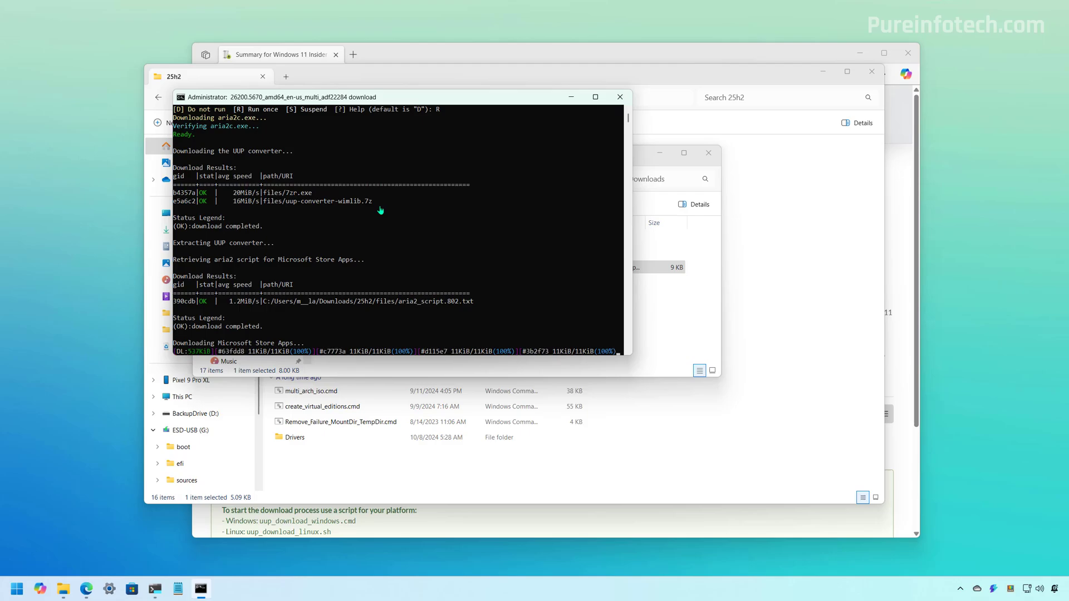
{"action": "left_click", "coordinate": [381, 469]}
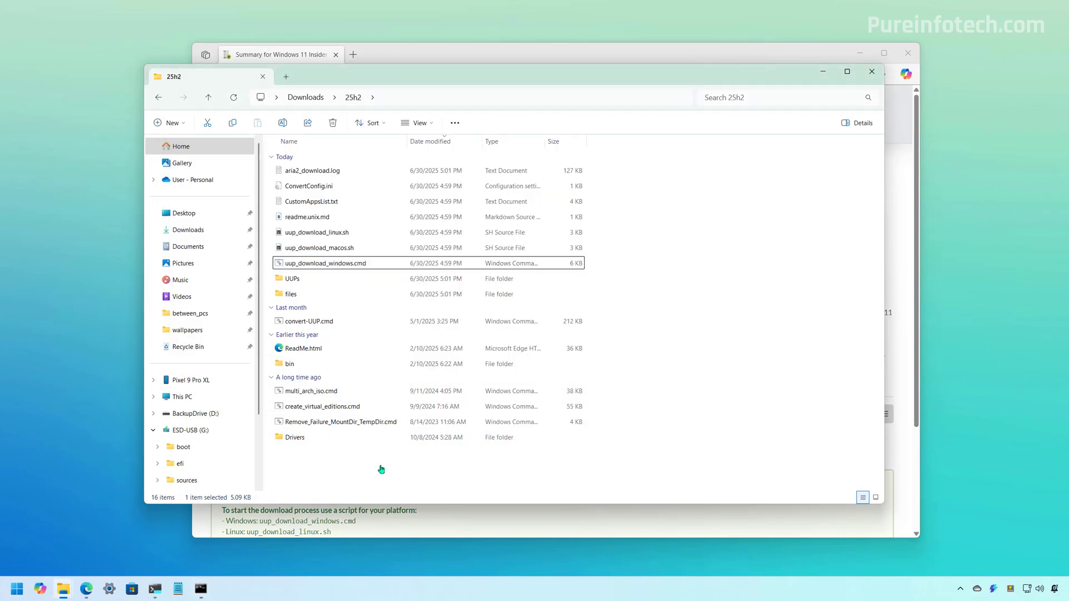
{"action": "key", "text": "alt+Tab"}
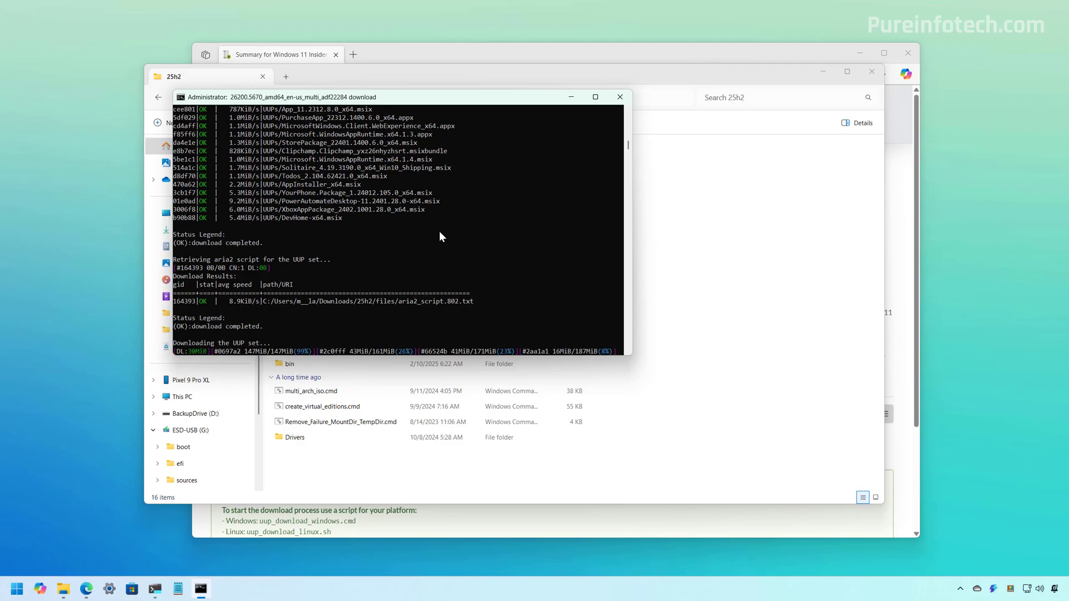
{"action": "left_click", "coordinate": [526, 151]}
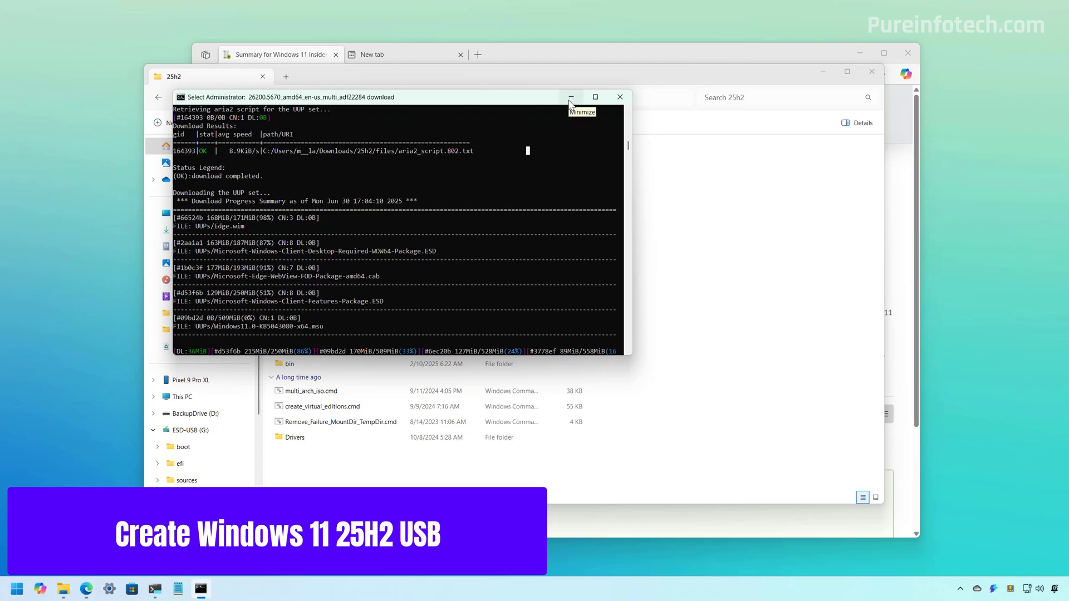
- Download the standard x64 rufus-4.9.exe from rufus.ie in a new Edge tab
{"action": "left_click", "coordinate": [561, 54]}
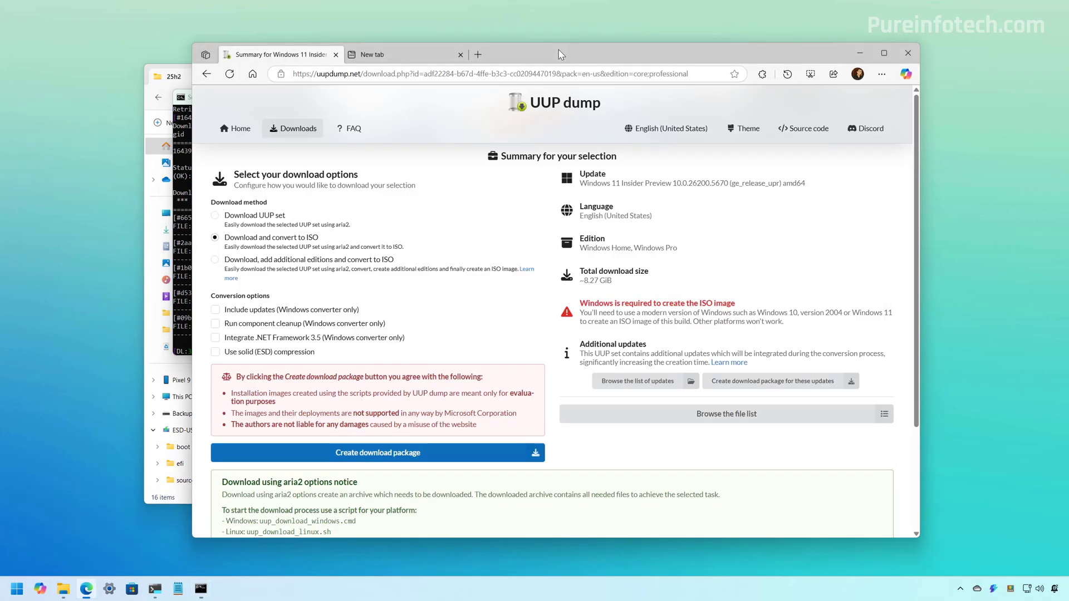
{"action": "left_click", "coordinate": [413, 53]}
{"action": "left_click", "coordinate": [382, 74]}
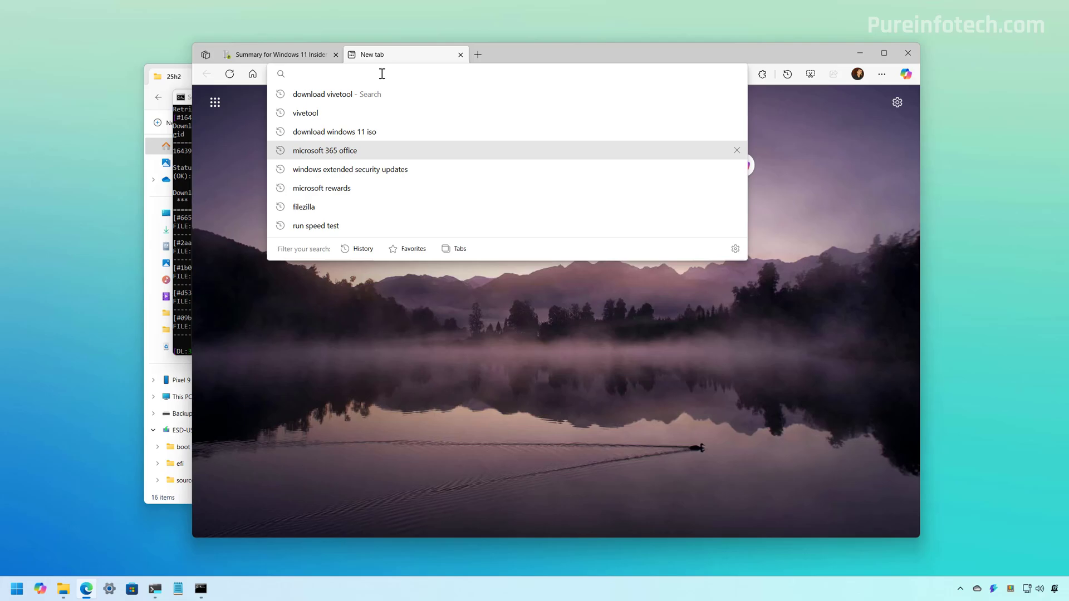
{"action": "type", "text": "rufus.ie"}
{"action": "key", "text": "Return"}
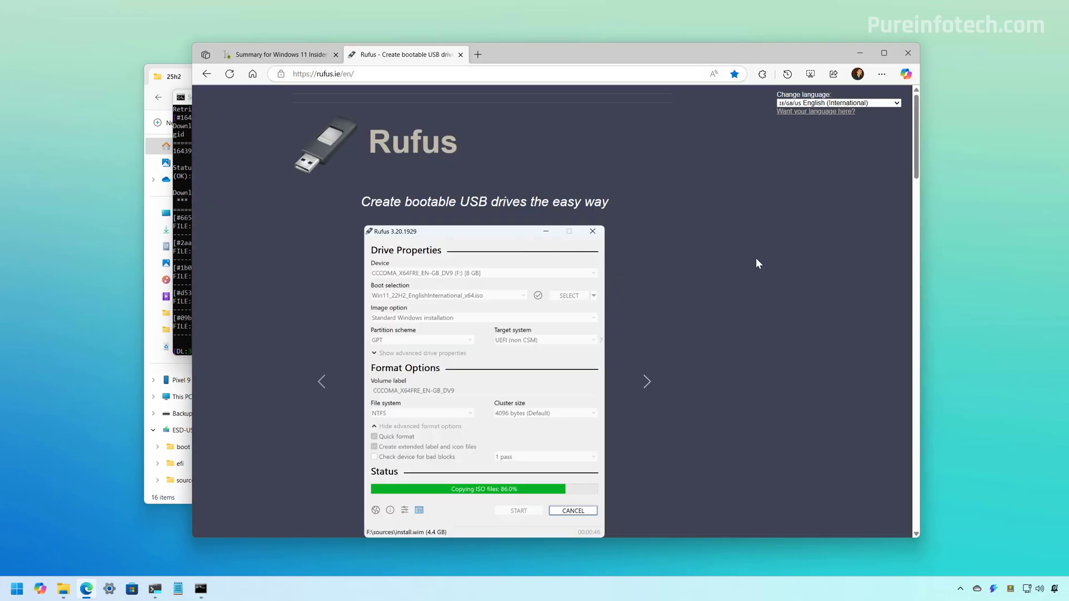
{"action": "scroll", "coordinate": [756, 260], "scroll_direction": "down", "scroll_amount": 10}
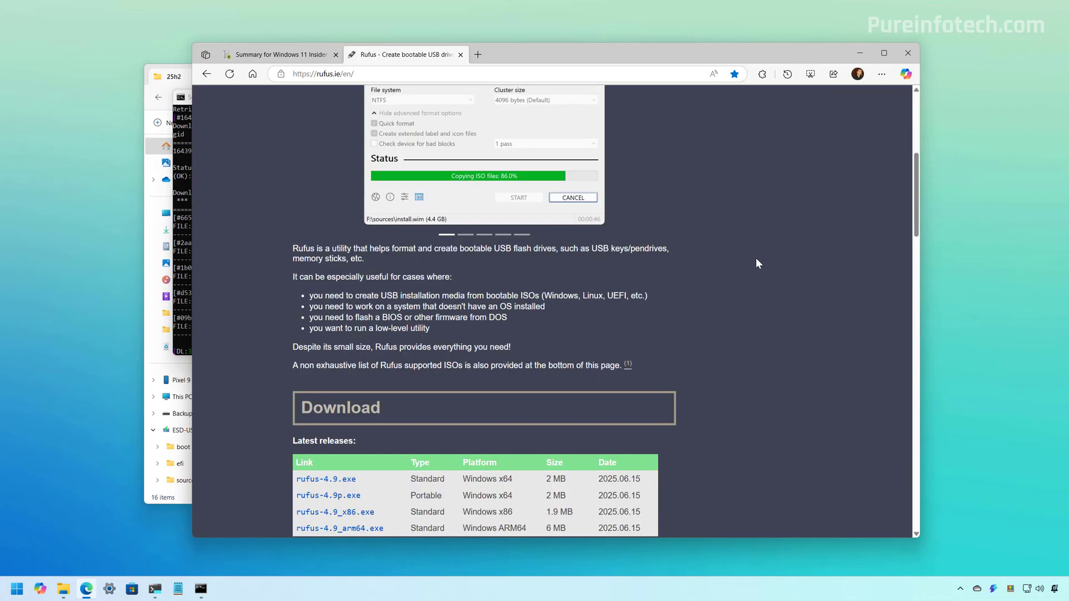
{"action": "left_click", "coordinate": [334, 167]}
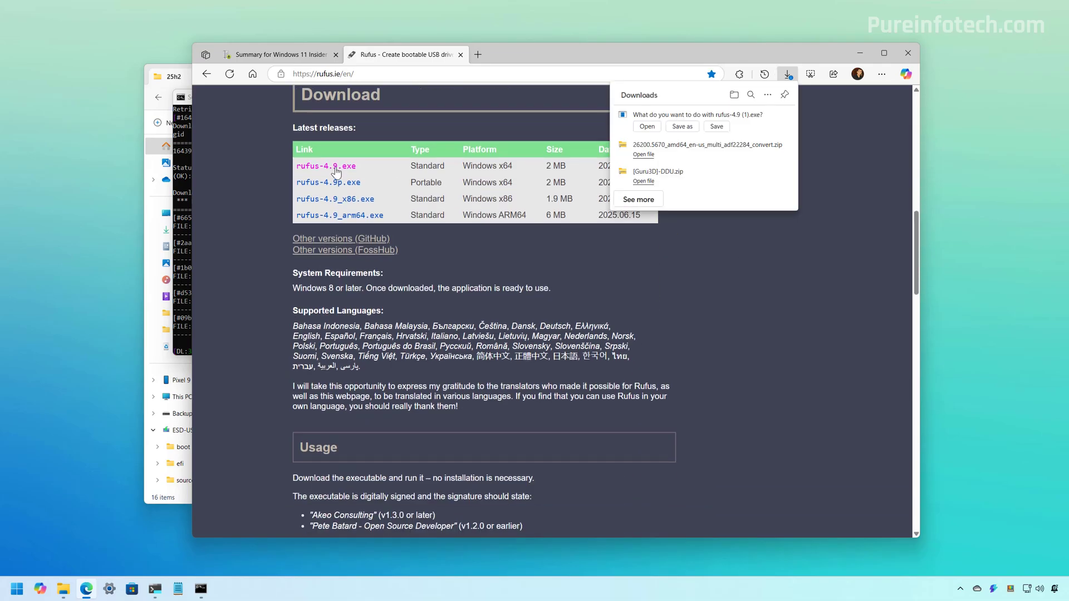
{"action": "left_click", "coordinate": [716, 127]}
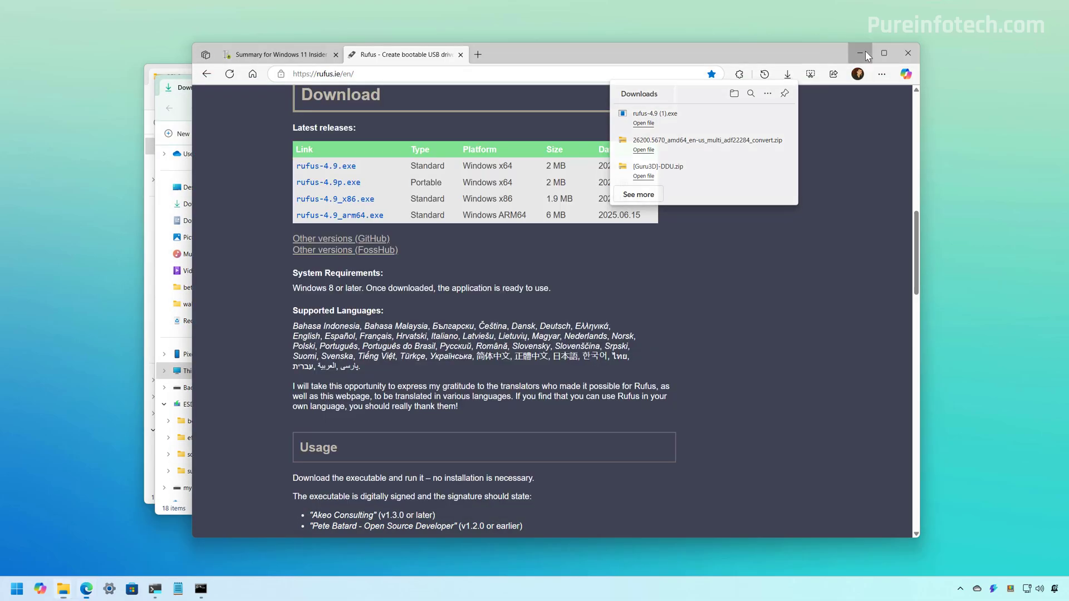
- Load 26100.1.240331-1435.GE_RELEASE_CLIENTMULTI_X64FRE_EN-US.ISO from the converted folder into Rufus
{"action": "left_click", "coordinate": [860, 53]}
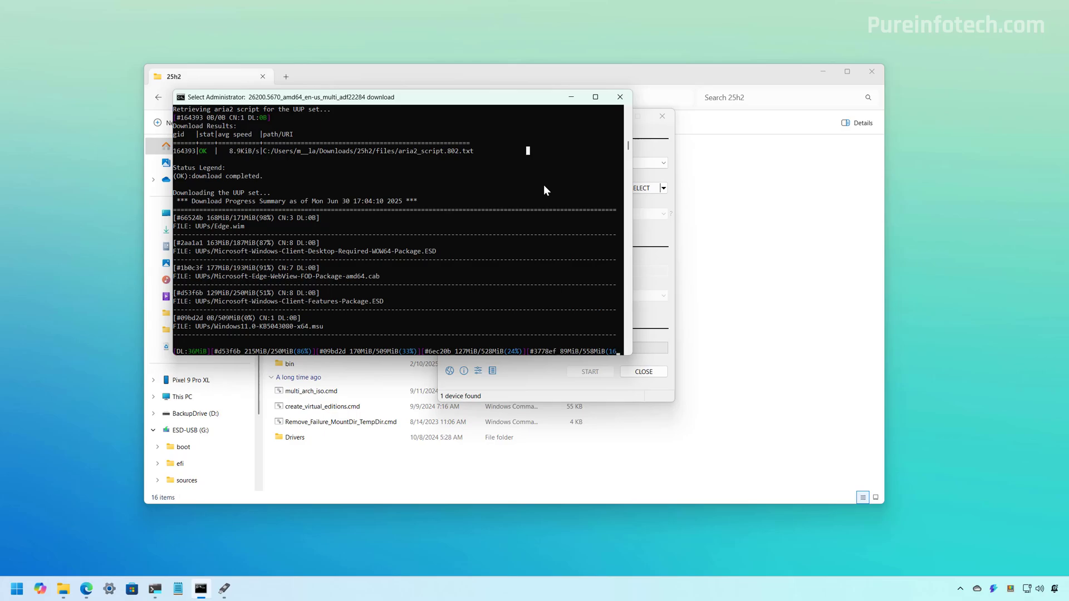
{"action": "left_click", "coordinate": [571, 98]}
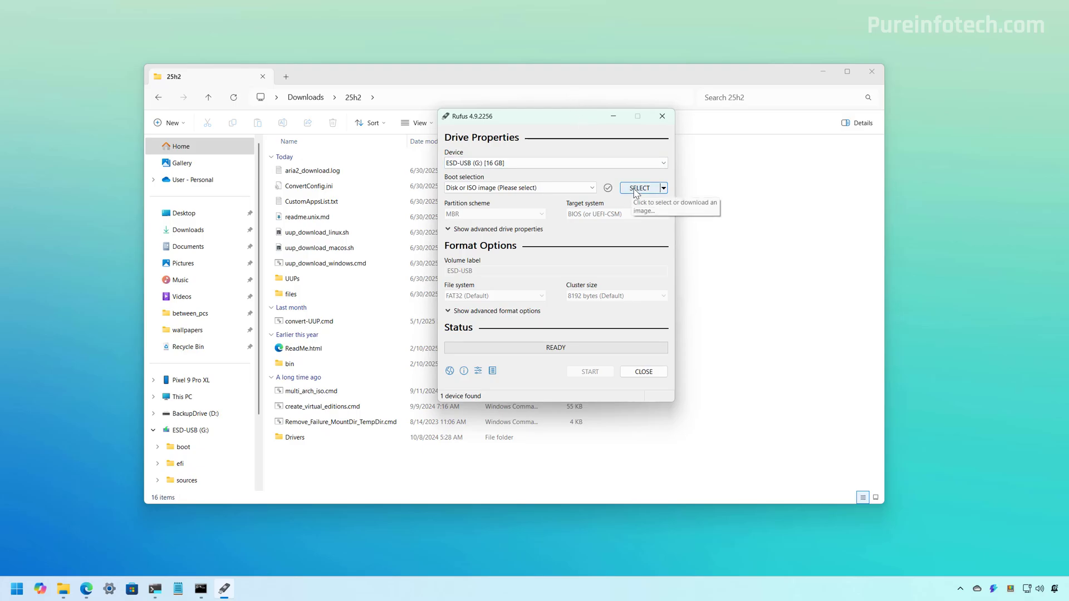
{"action": "left_click", "coordinate": [638, 188]}
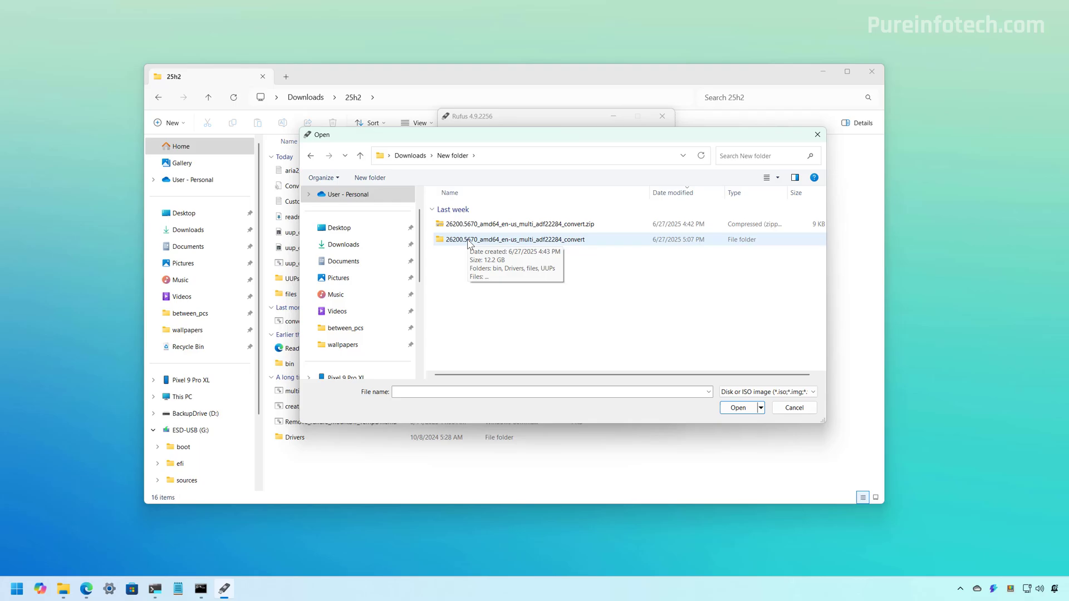
{"action": "double_click", "coordinate": [467, 239]}
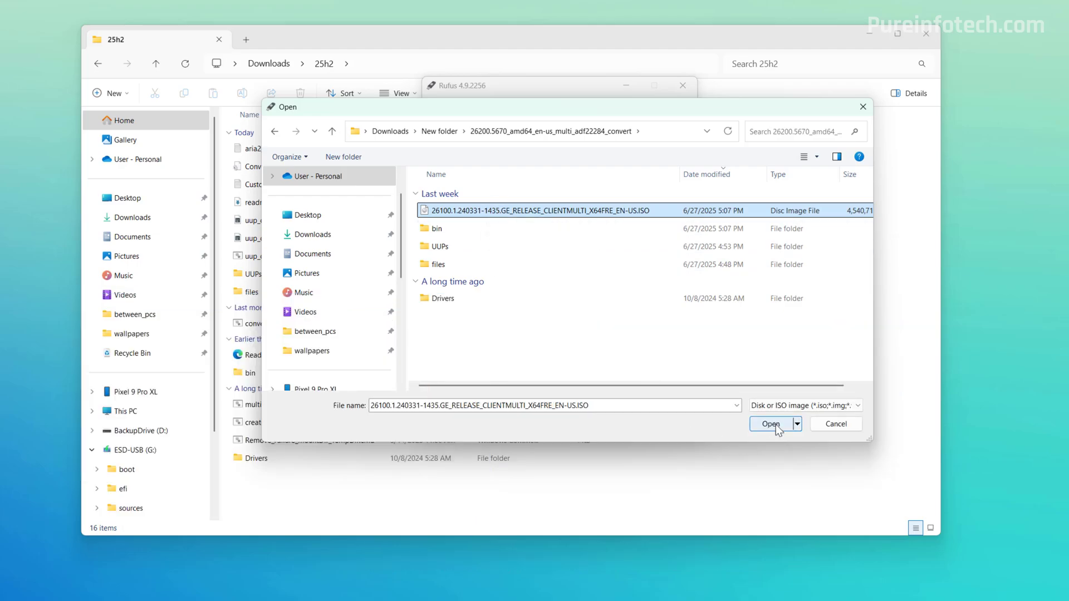
{"action": "left_click", "coordinate": [776, 424]}
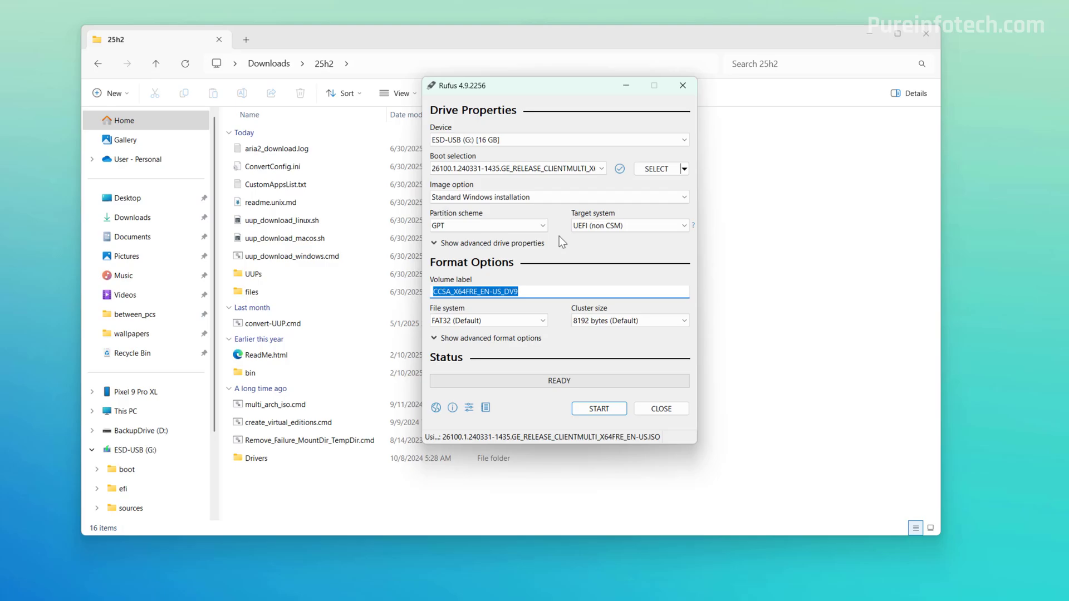
- Label the volume 'Windows 11 25H2' and start writing without RAM, Secure Boot and TPM requirements
{"action": "type", "text": "Windows 1"}
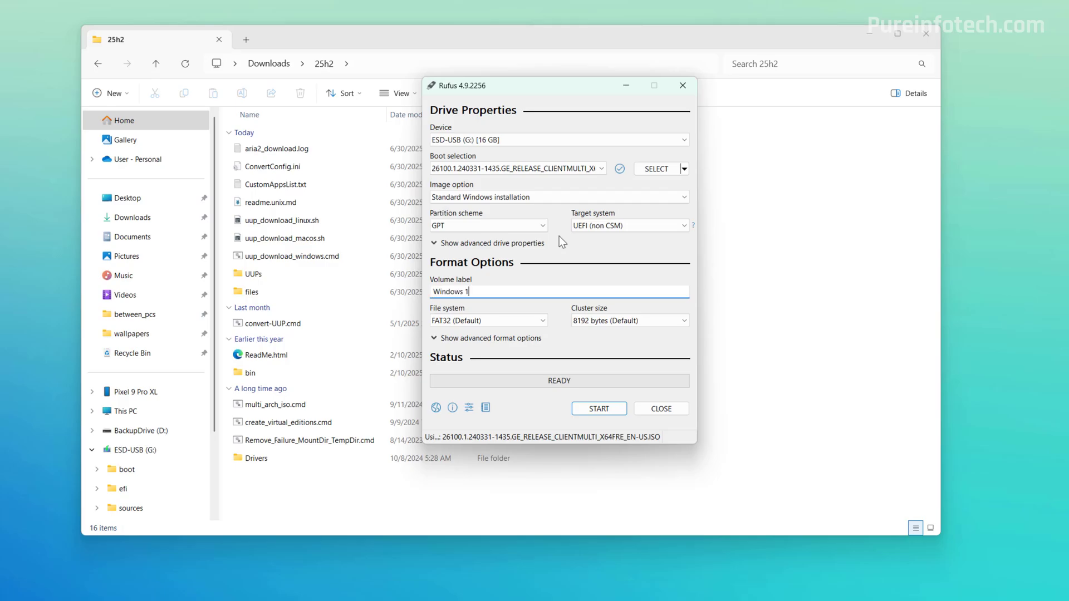
{"action": "type", "text": "1 25H2"}
{"action": "left_click", "coordinate": [594, 409]}
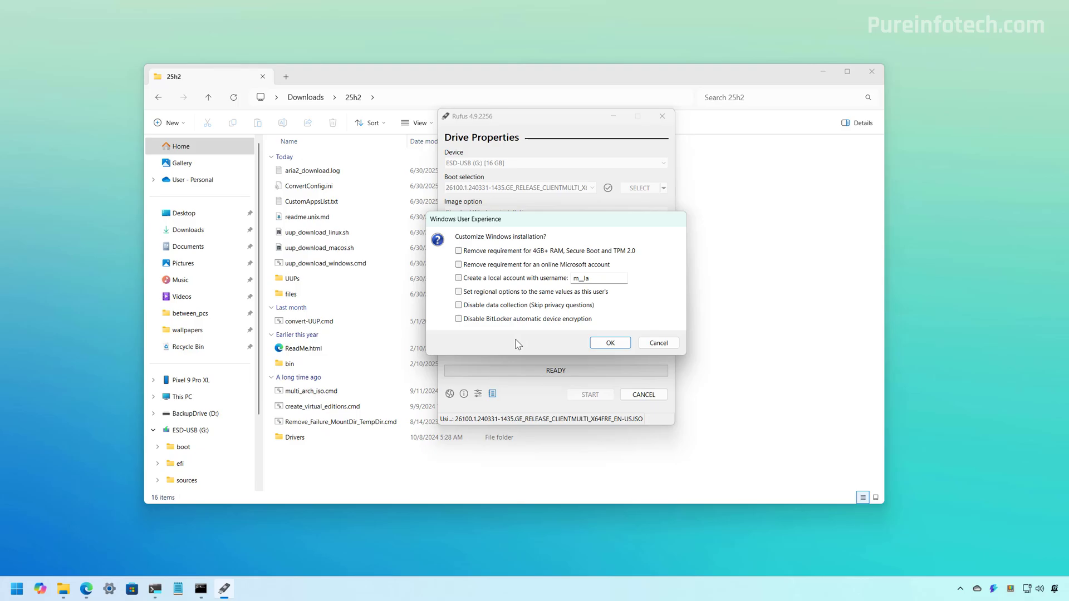
{"action": "left_click", "coordinate": [458, 250]}
{"action": "key", "text": "space"}
- Accept erasing the USB drive, let the write finish, and close Rufus
{"action": "left_click", "coordinate": [605, 343]}
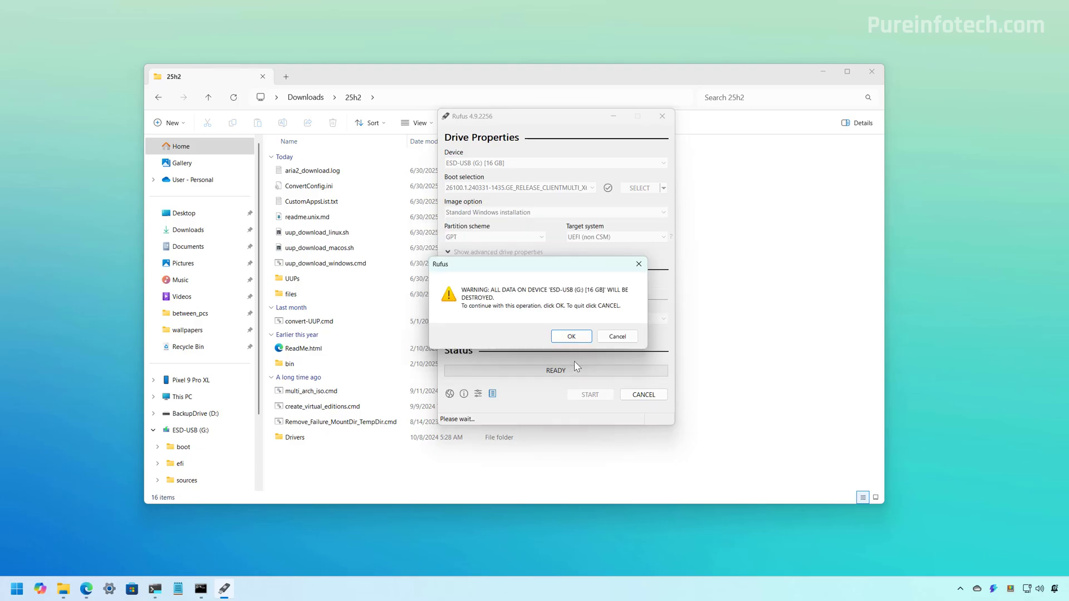
{"action": "left_click", "coordinate": [572, 336]}
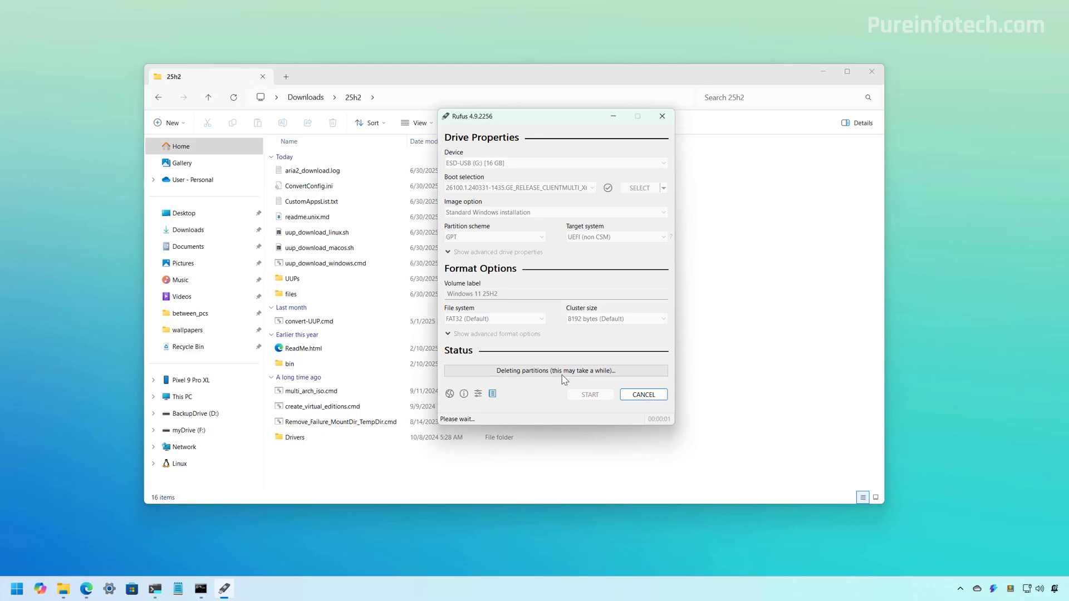
{"action": "left_click", "coordinate": [200, 591]}
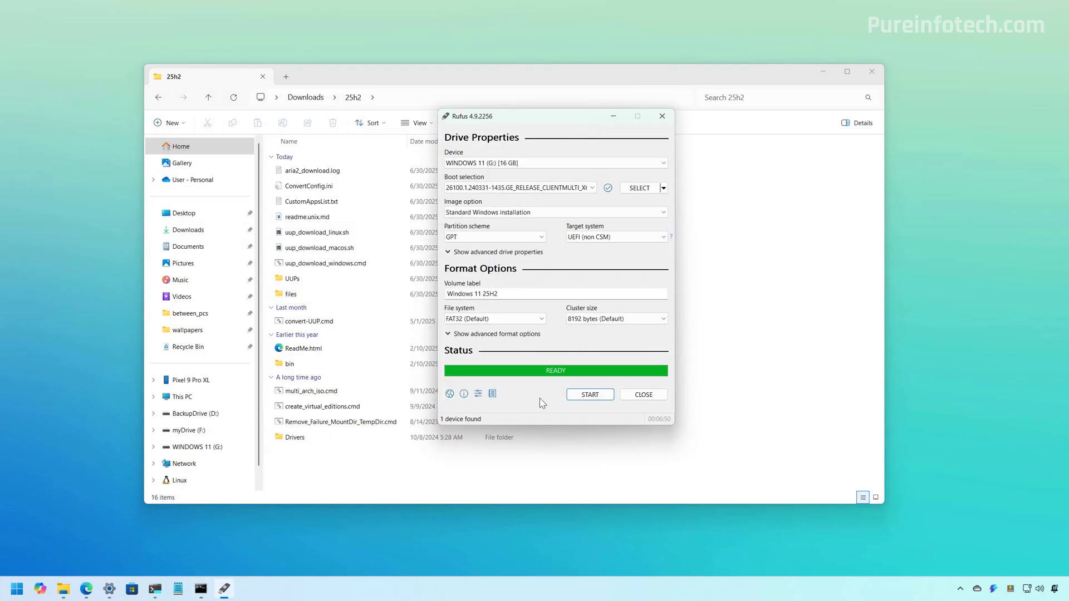
{"action": "left_click", "coordinate": [661, 118]}
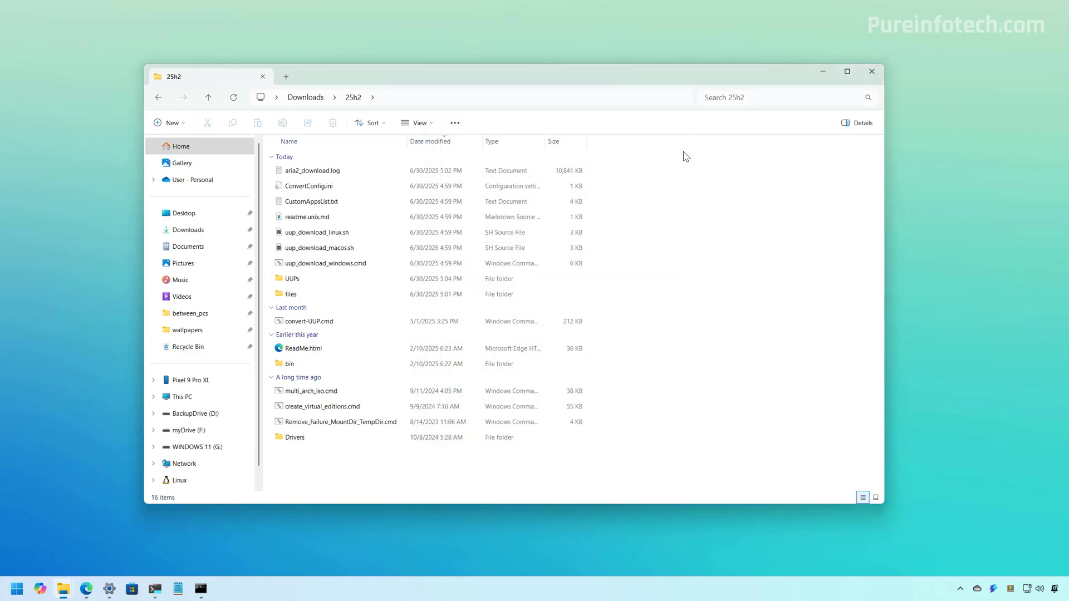
{"action": "left_click", "coordinate": [823, 73]}
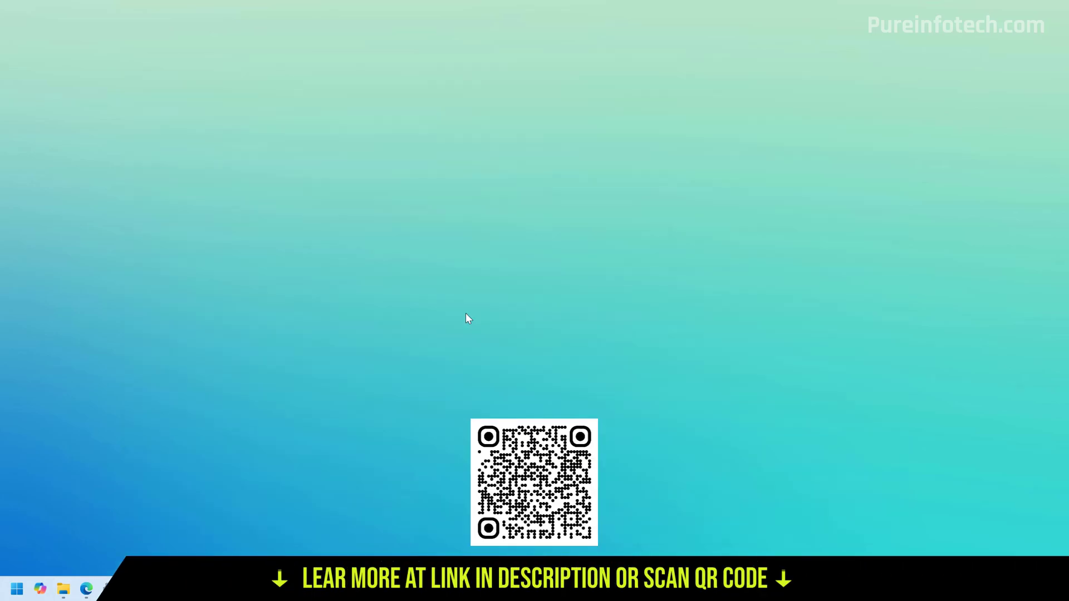